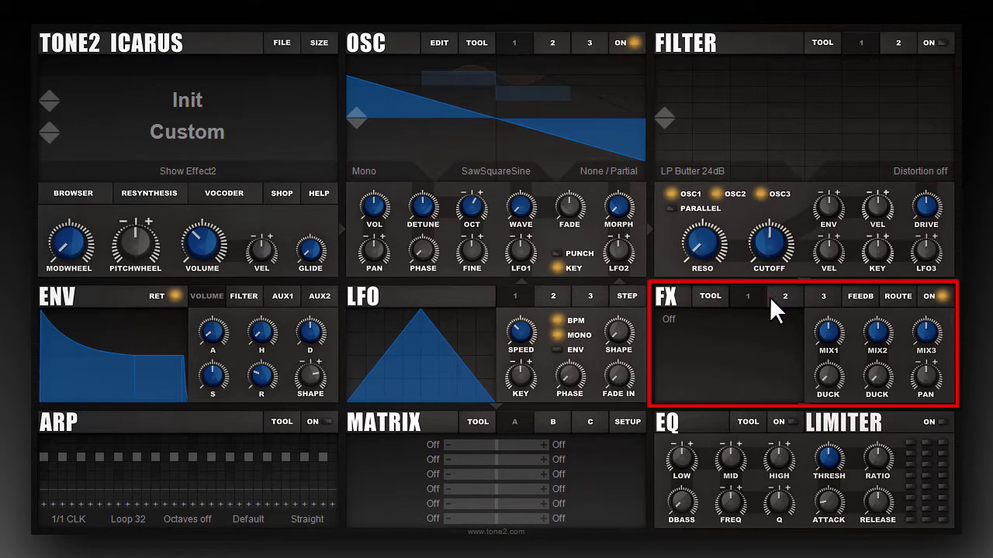
- Browse slot 1's effect types without changing them, then show the feedback settings (Feedback 0, FB Delay 1/2)
{"action": "left_click", "coordinate": [688, 318]}
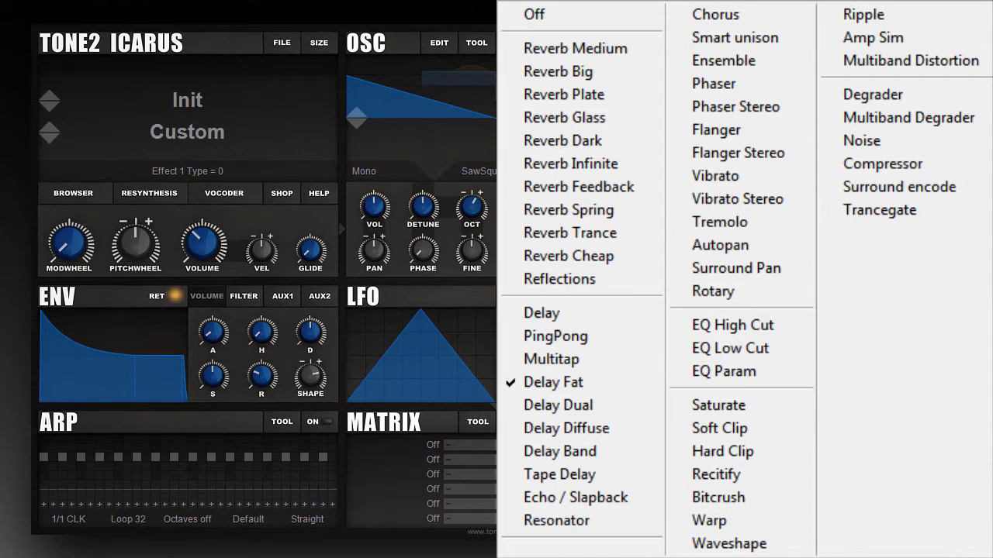
{"action": "left_click", "coordinate": [534, 14]}
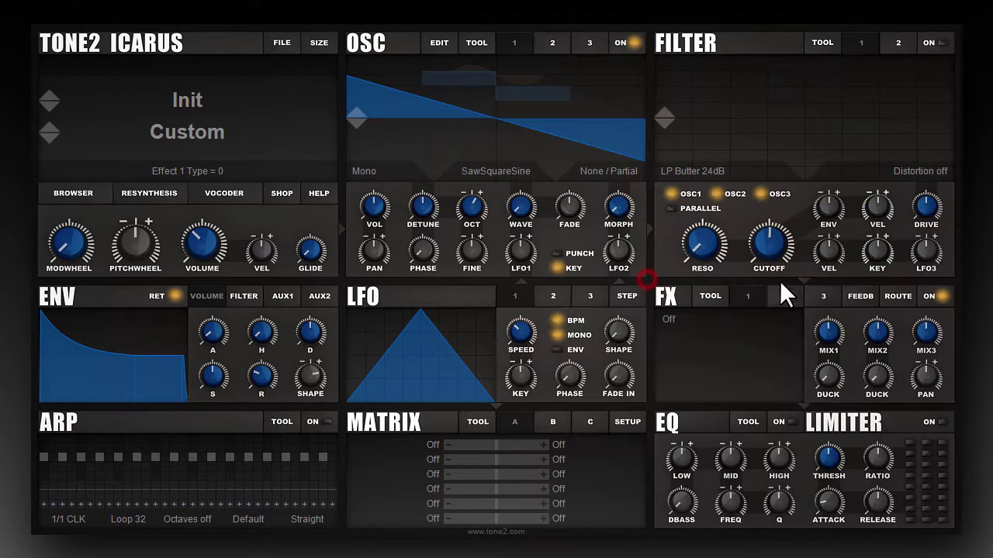
{"action": "left_click", "coordinate": [853, 292]}
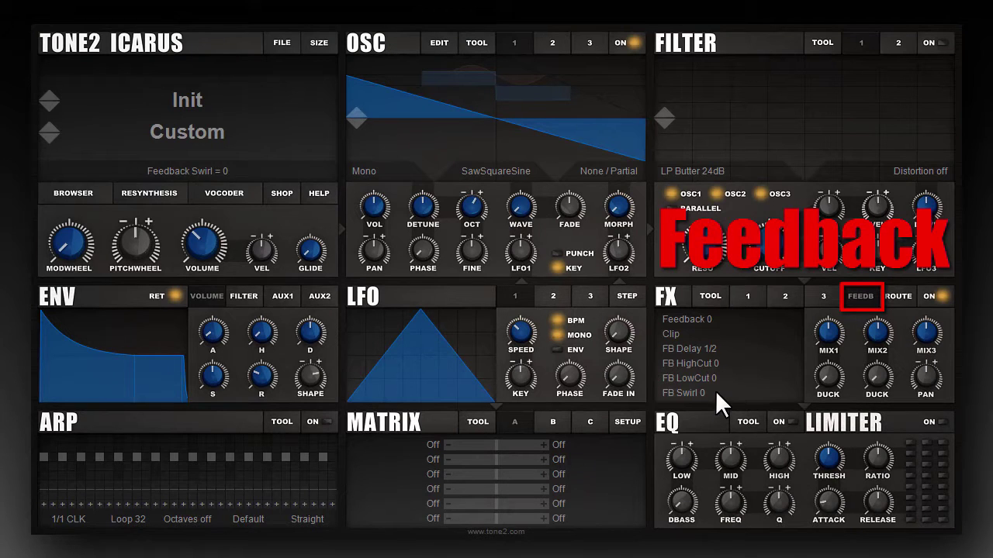
- Show the FX routing and list its options: FX1->FX2->FX3, (FX1 + FX2)->FX3, Left/Right split
{"action": "left_click", "coordinate": [897, 294]}
{"action": "left_click", "coordinate": [861, 296]}
{"action": "left_click", "coordinate": [891, 297]}
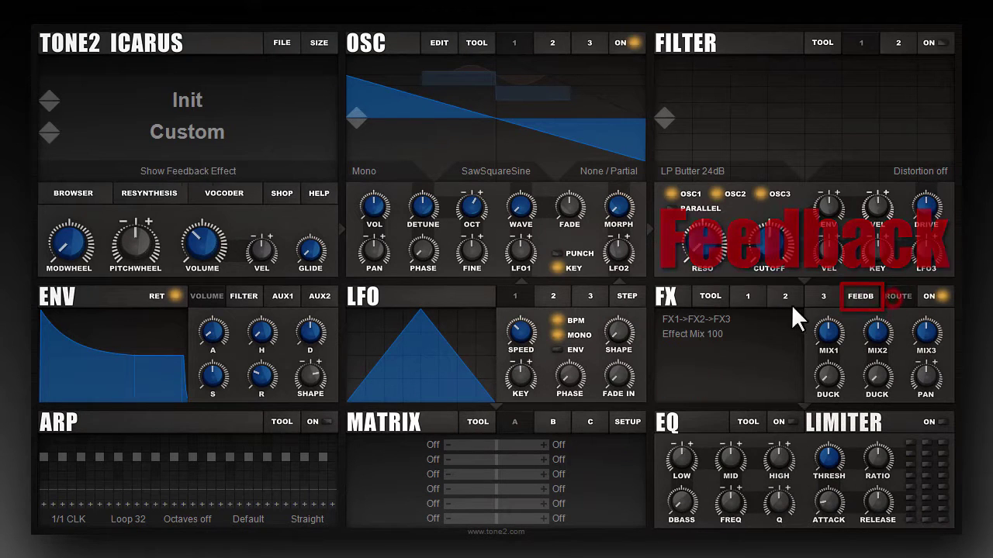
{"action": "left_click", "coordinate": [709, 317]}
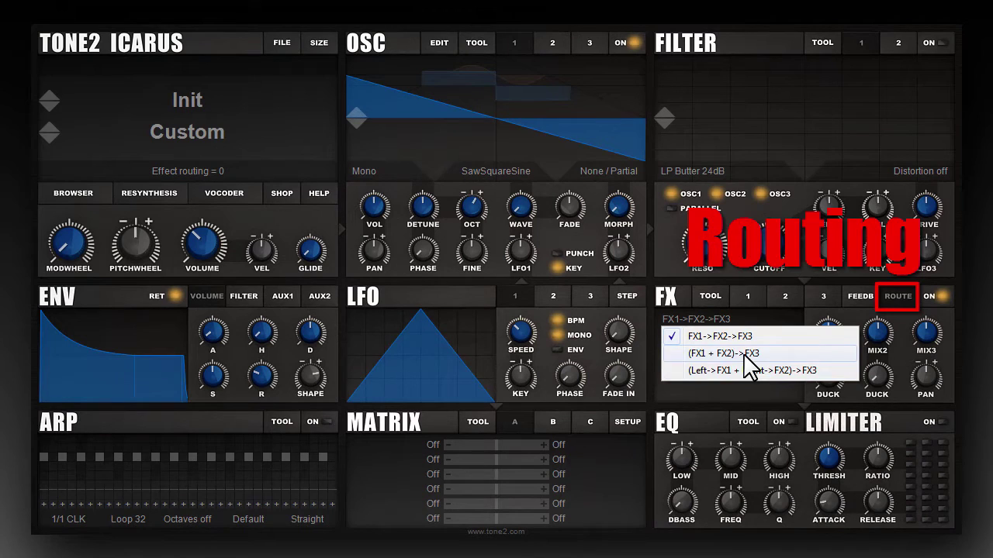
- Close the routing list, keeping FX1->FX2->FX3, and return to effect slot 1 showing Off
{"action": "left_click", "coordinate": [373, 248]}
{"action": "left_click_drag", "start_coordinate": [373, 249], "coordinate": [375, 215]}
{"action": "left_click", "coordinate": [685, 319]}
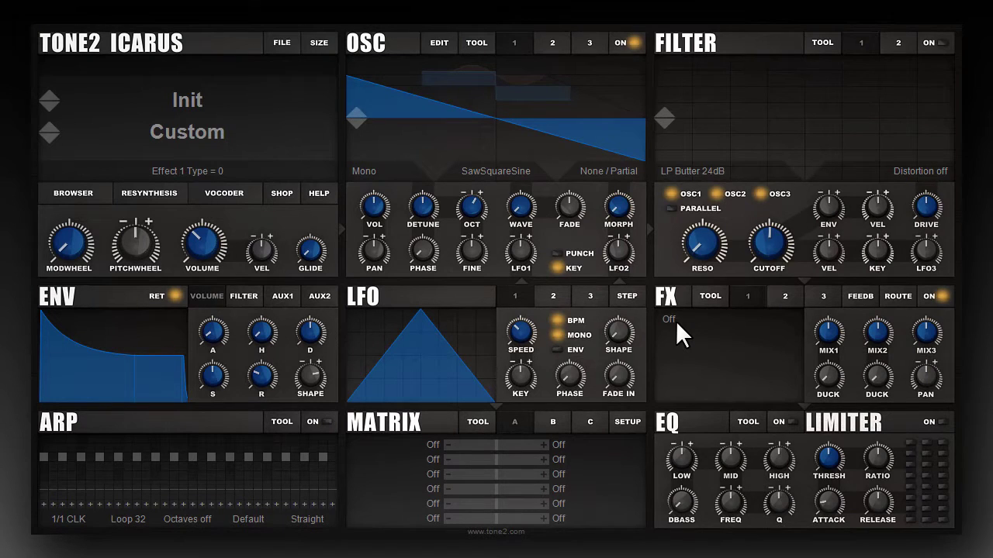
{"action": "left_click", "coordinate": [676, 321]}
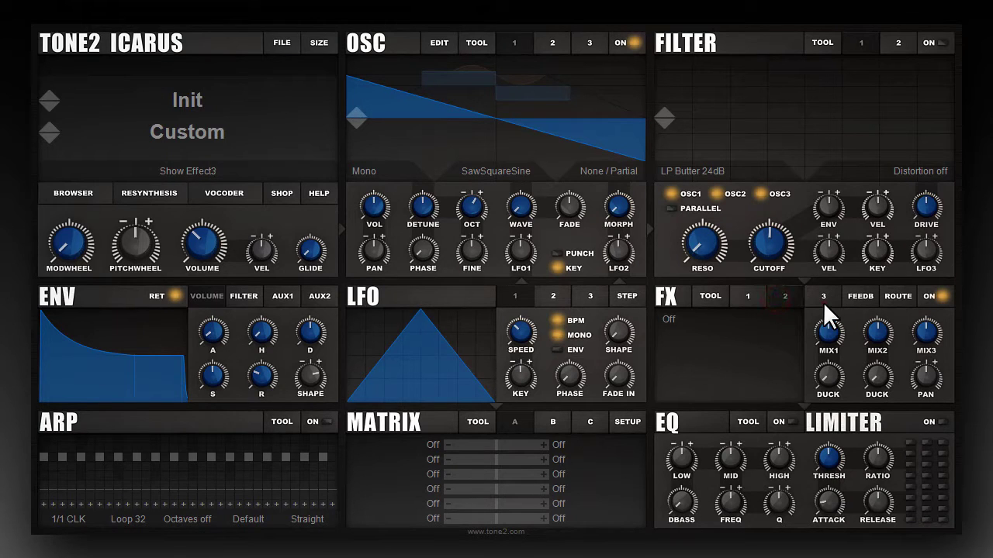
- Return to slot 1 and bring up the FX tool menu with templates like AmbientMoverBC and BPM Doubler
{"action": "left_click", "coordinate": [755, 301]}
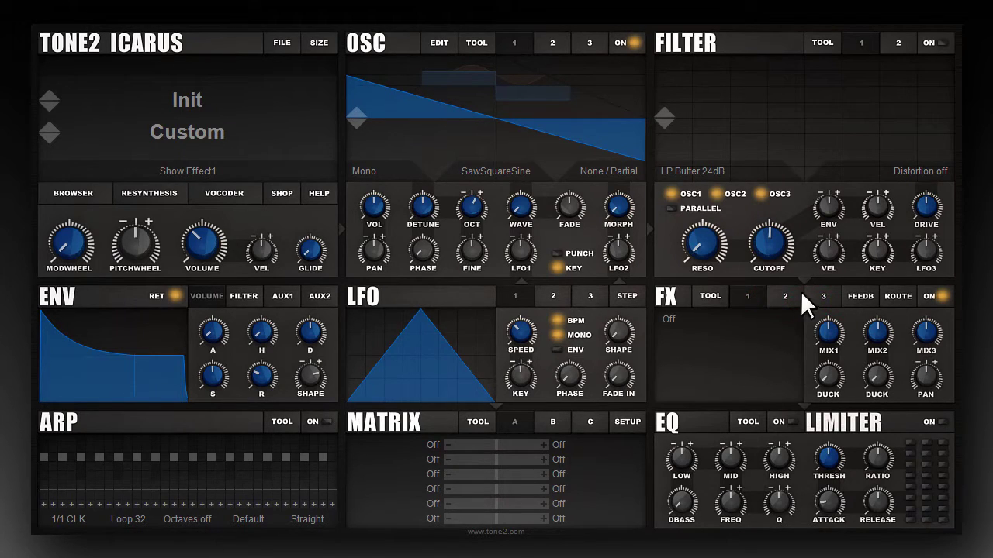
{"action": "left_click", "coordinate": [673, 315]}
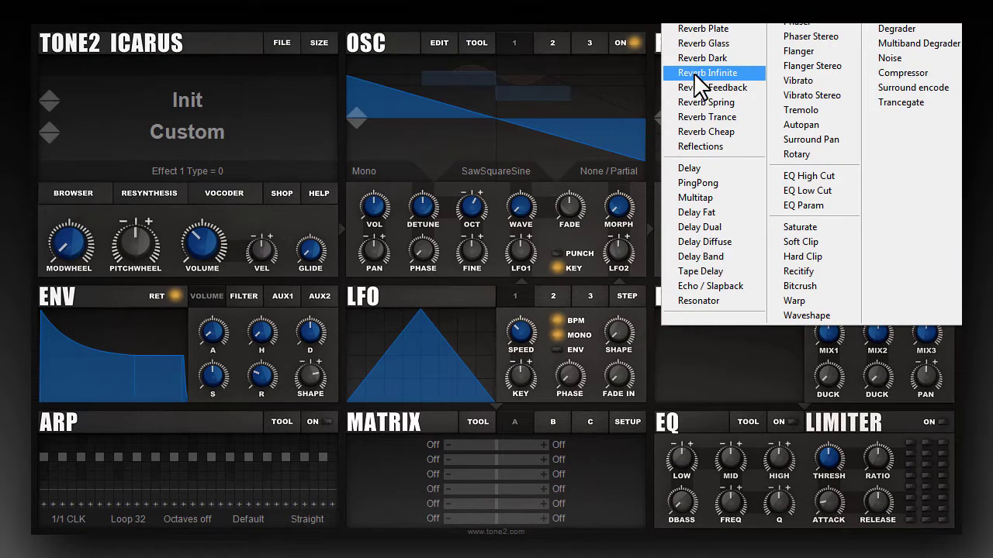
{"action": "key", "text": "Escape"}
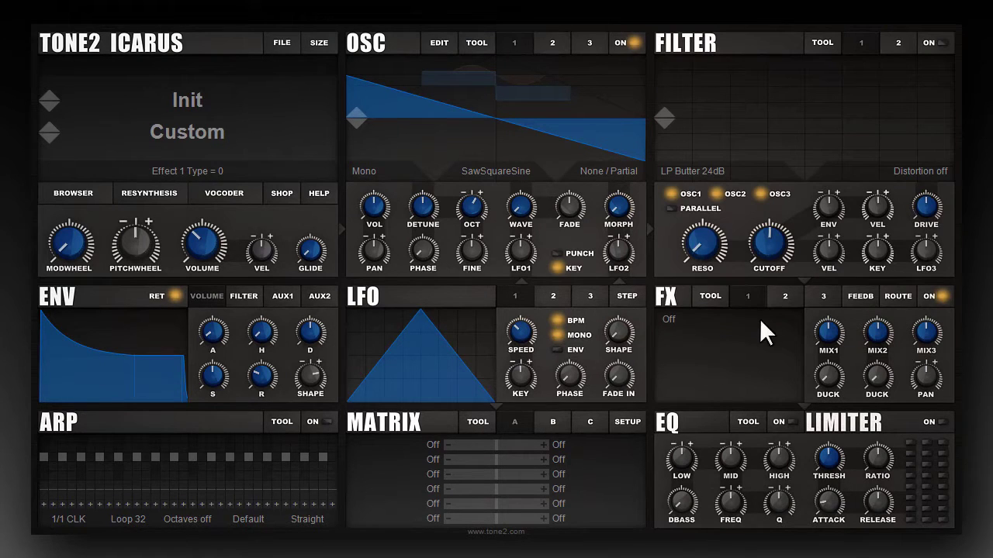
{"action": "left_click", "coordinate": [713, 297]}
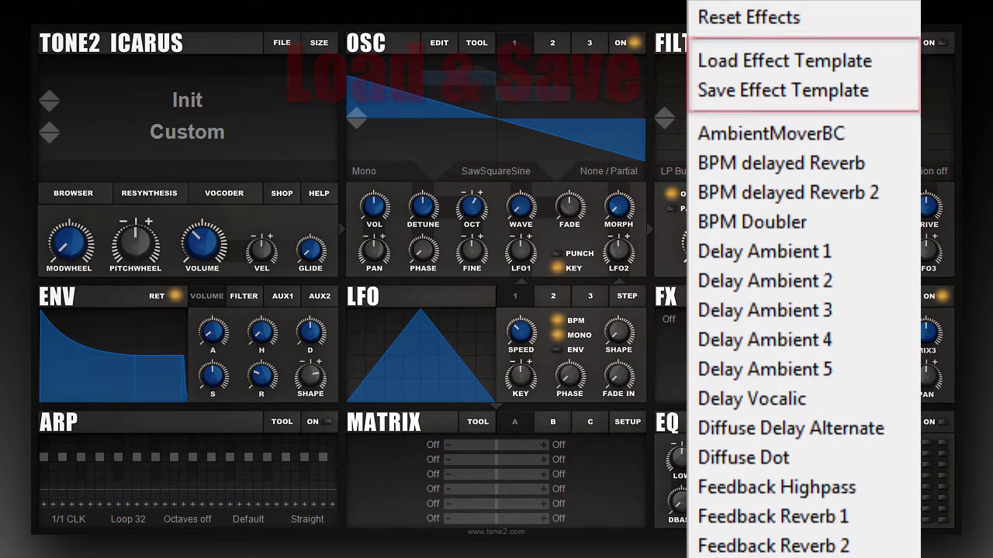
- Scroll the template list and load one with Reverb Big (Size 80.0m, Damp 25%, Decay 70%)
{"action": "scroll", "coordinate": [807, 310], "scroll_direction": "down", "scroll_amount": 1}
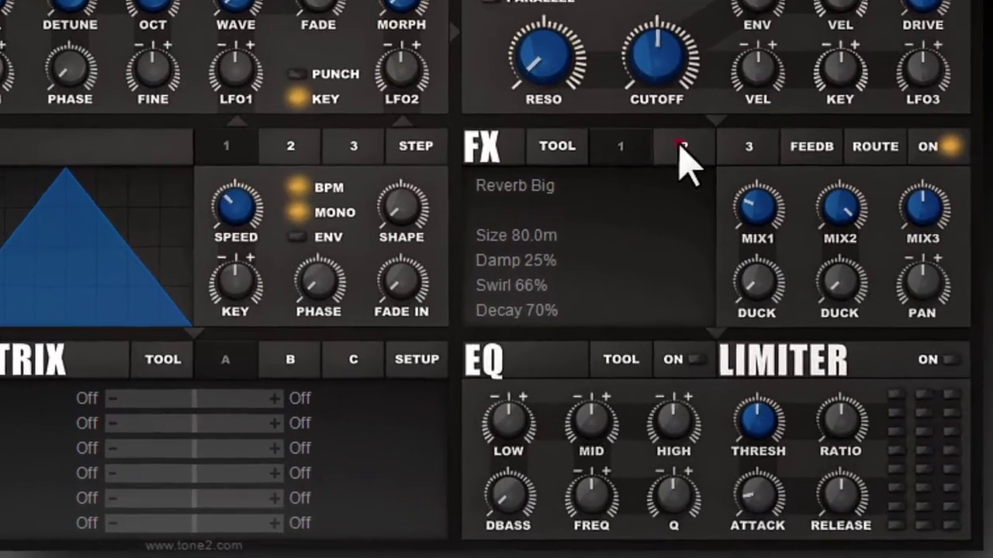
- Check slot 2's Phaser Stereo and slot 1's Reverb Big, then switch the FX section off
{"action": "left_click", "coordinate": [680, 145]}
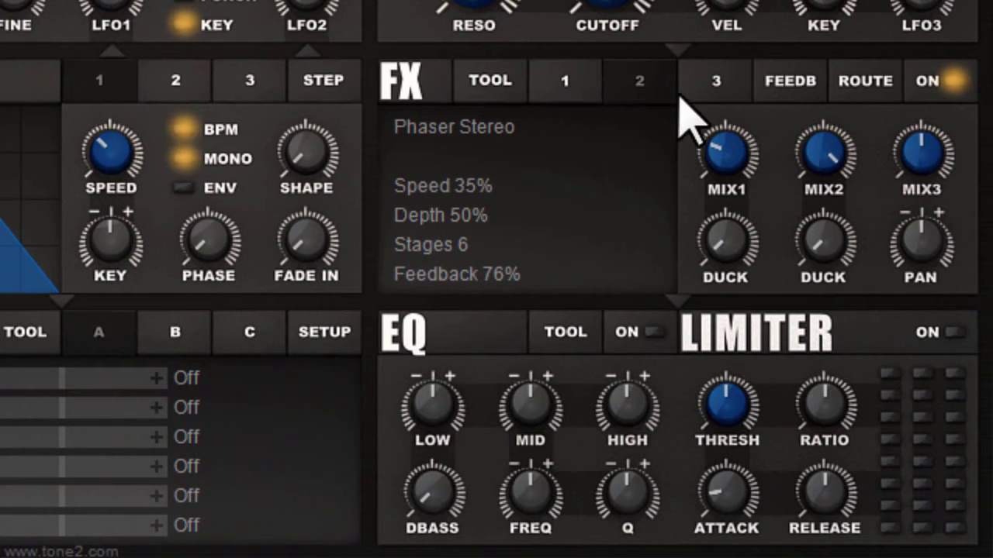
{"action": "left_click", "coordinate": [593, 85]}
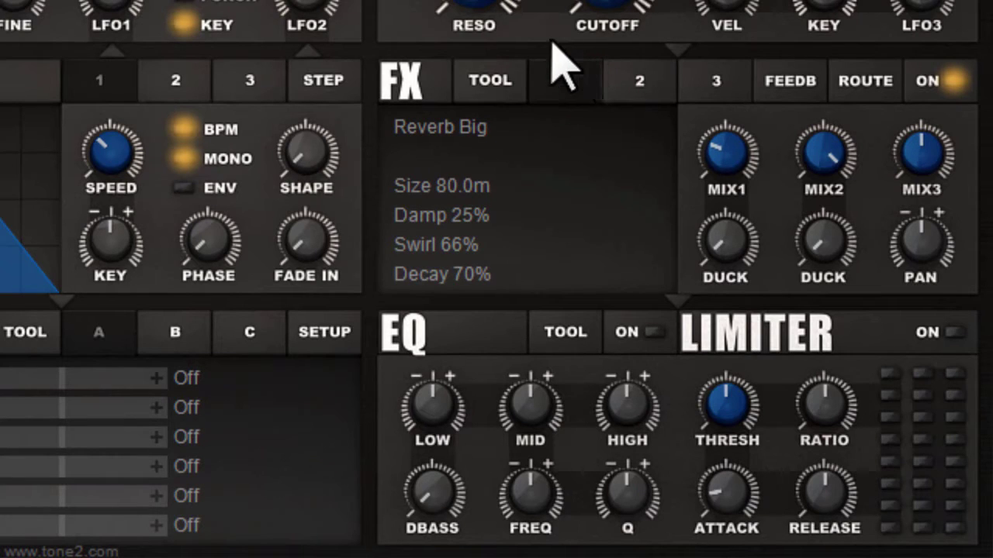
{"action": "left_click", "coordinate": [956, 80]}
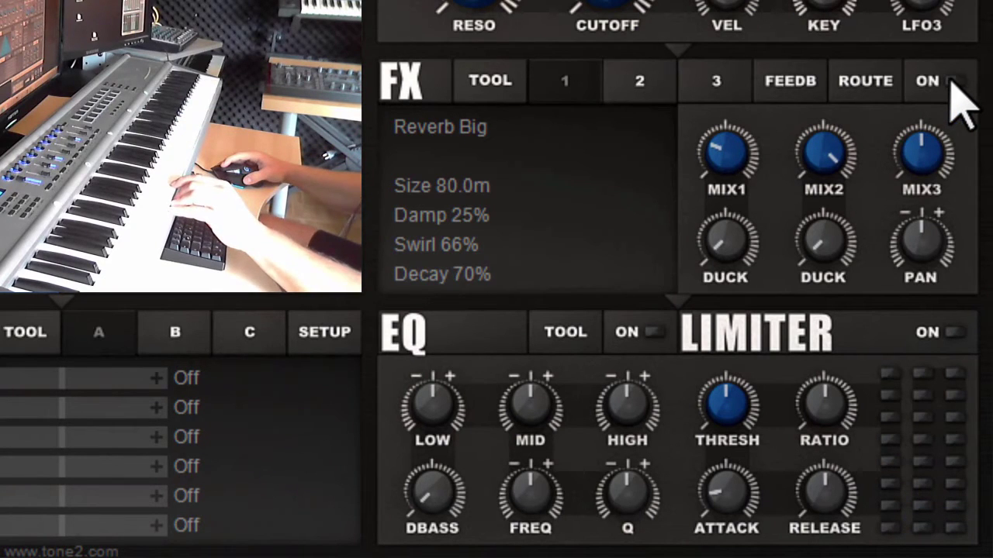
- Turn effects back on and load the Trancegated Reverb template: Trancegate plus Reverb Big at Decay 65%
{"action": "left_click", "coordinate": [953, 82]}
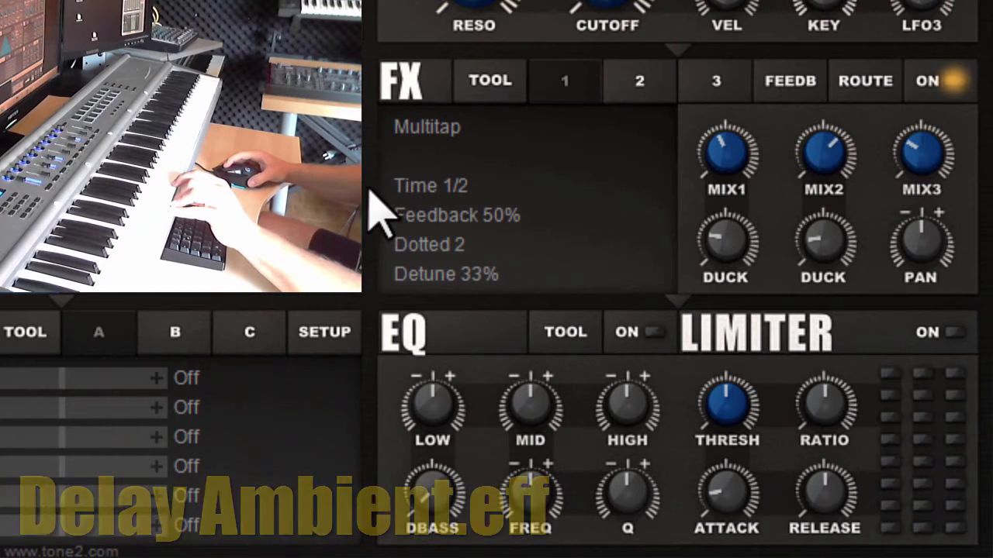
{"action": "left_click", "coordinate": [478, 93]}
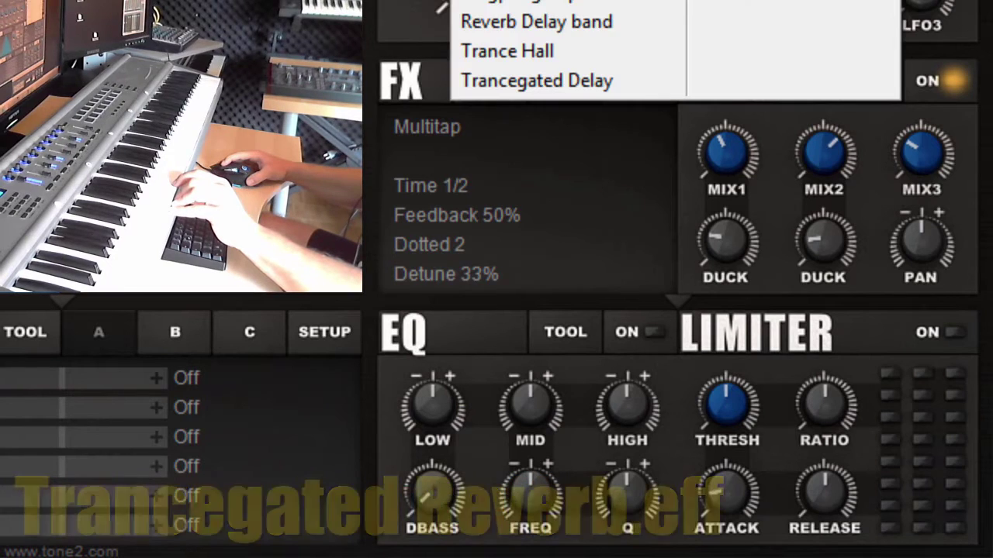
{"action": "left_click", "coordinate": [497, 92]}
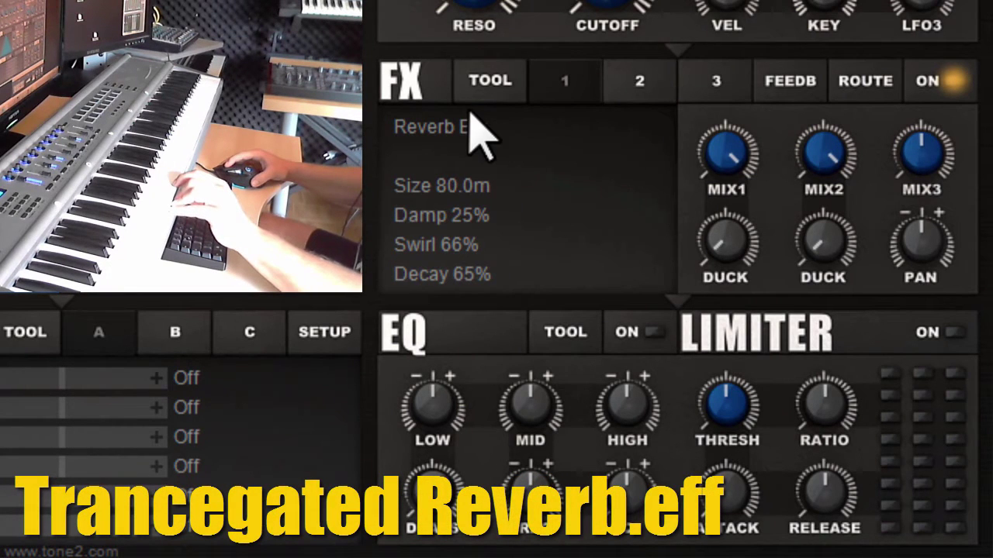
{"action": "left_click", "coordinate": [634, 87]}
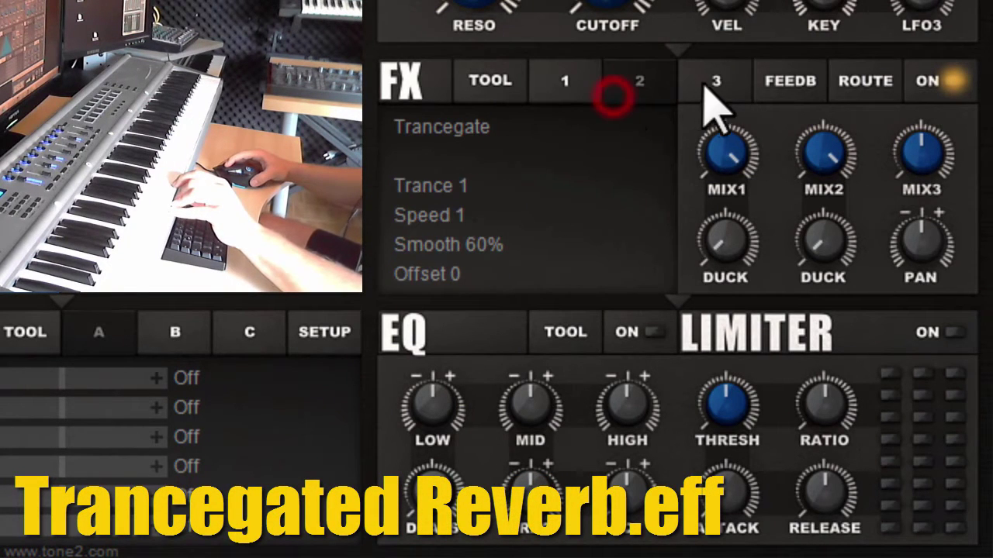
{"action": "left_click", "coordinate": [565, 81]}
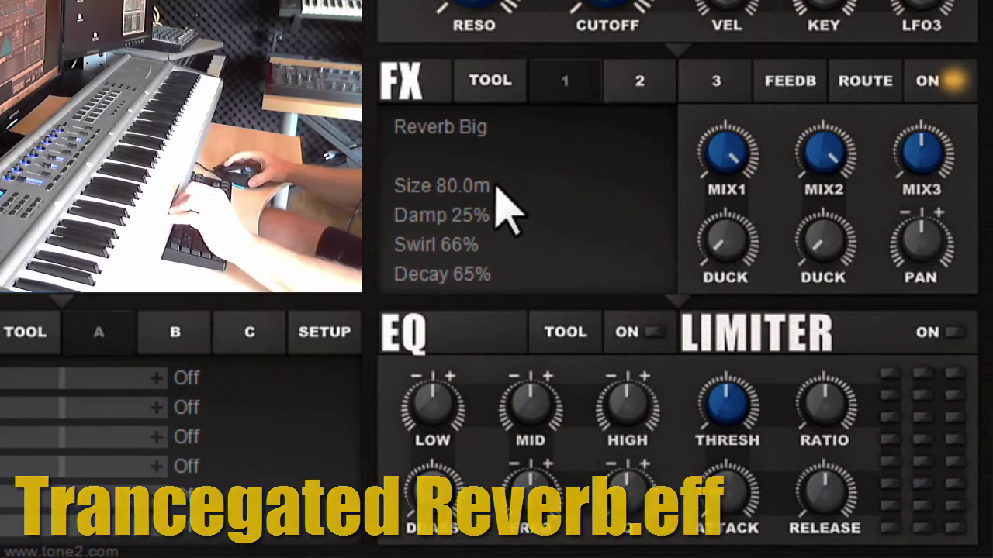
{"action": "left_click", "coordinate": [465, 124]}
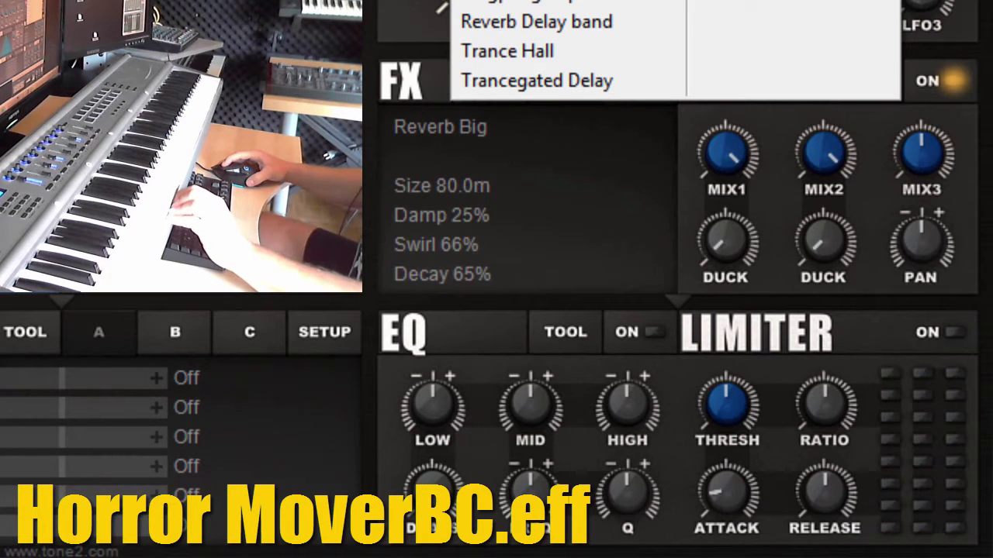
- Load the Horror MoverBC template built on Reverb Infinite and compare effect slots 1, 2 and 3
{"action": "left_click", "coordinate": [610, 73]}
{"action": "left_click", "coordinate": [633, 81]}
{"action": "left_click", "coordinate": [702, 78]}
{"action": "left_click", "coordinate": [639, 80]}
{"action": "left_click", "coordinate": [565, 78]}
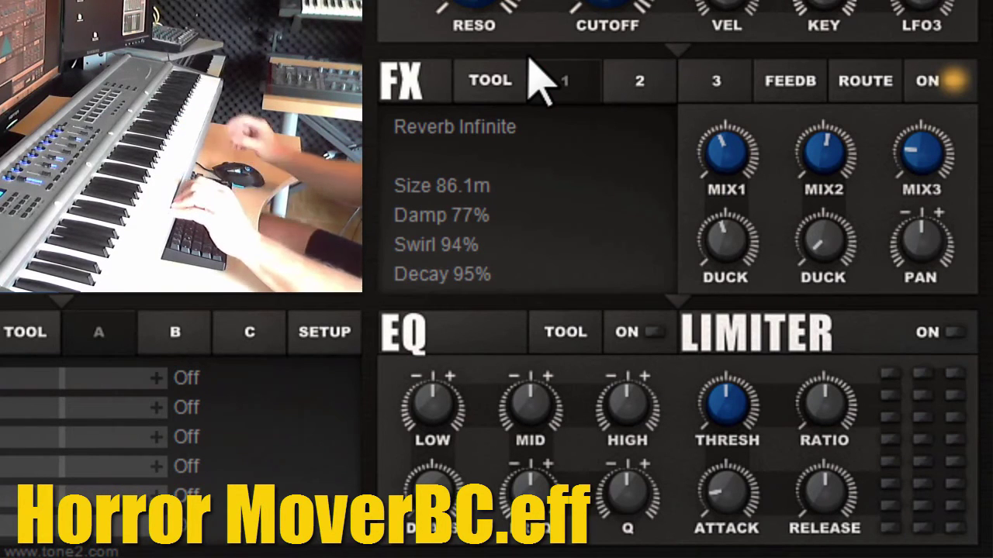
- Load the Delay Vocalic template with Delay Band and compare its delays across slots 1–3
{"action": "left_click", "coordinate": [501, 90]}
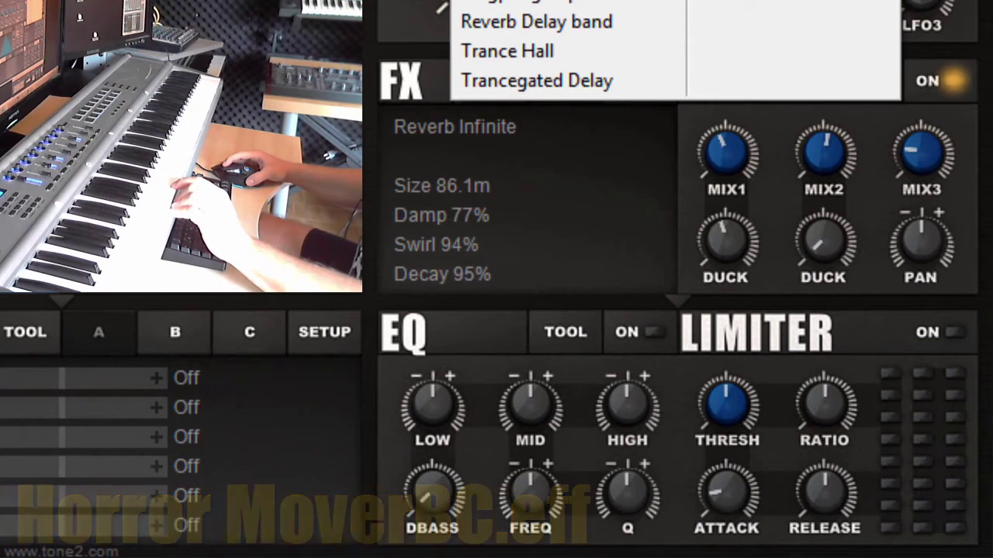
{"action": "left_click", "coordinate": [590, 4]}
{"action": "left_click", "coordinate": [623, 95]}
{"action": "left_click", "coordinate": [566, 80]}
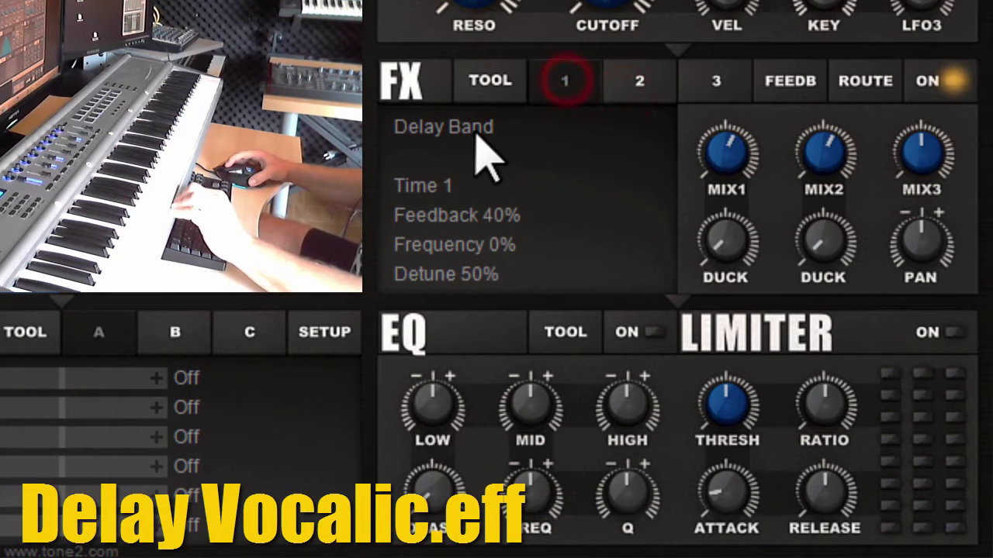
{"action": "left_click", "coordinate": [645, 72]}
{"action": "left_click", "coordinate": [729, 79]}
{"action": "left_click", "coordinate": [639, 78]}
{"action": "left_click", "coordinate": [572, 80]}
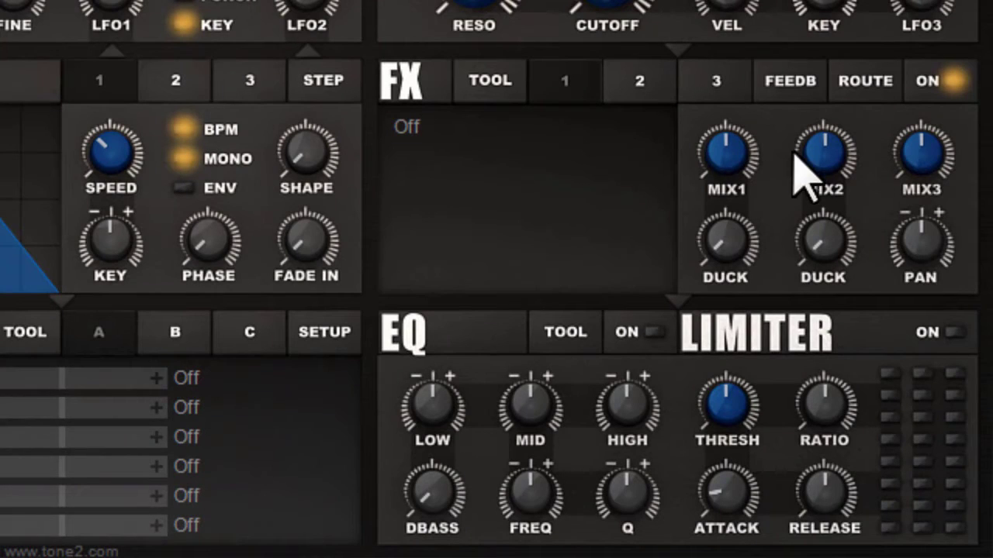
- Set effect slot 1 to Reverb Big (Size 80.0m, Damp 25%, Swirl 66%, Decay 70%)
{"action": "left_click", "coordinate": [436, 138]}
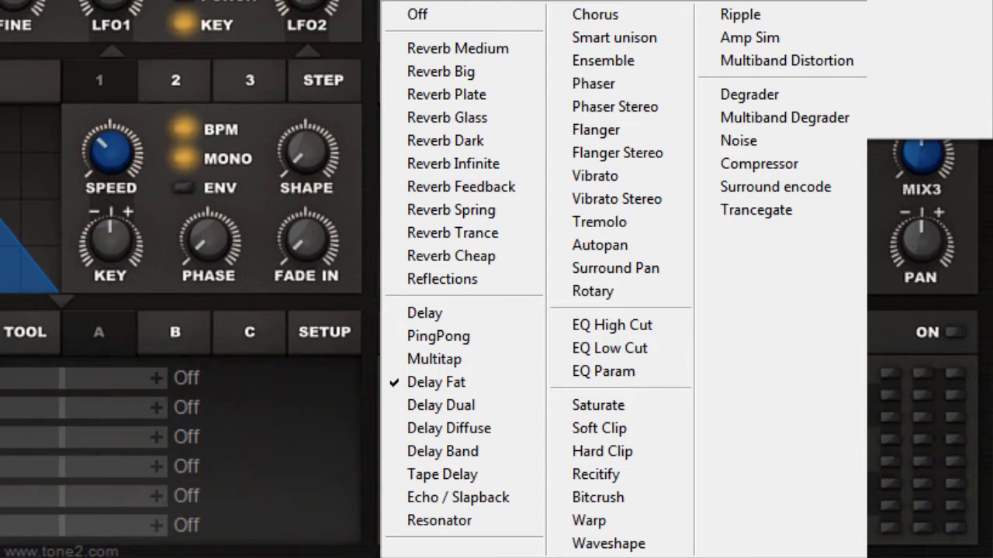
{"action": "left_click", "coordinate": [441, 71]}
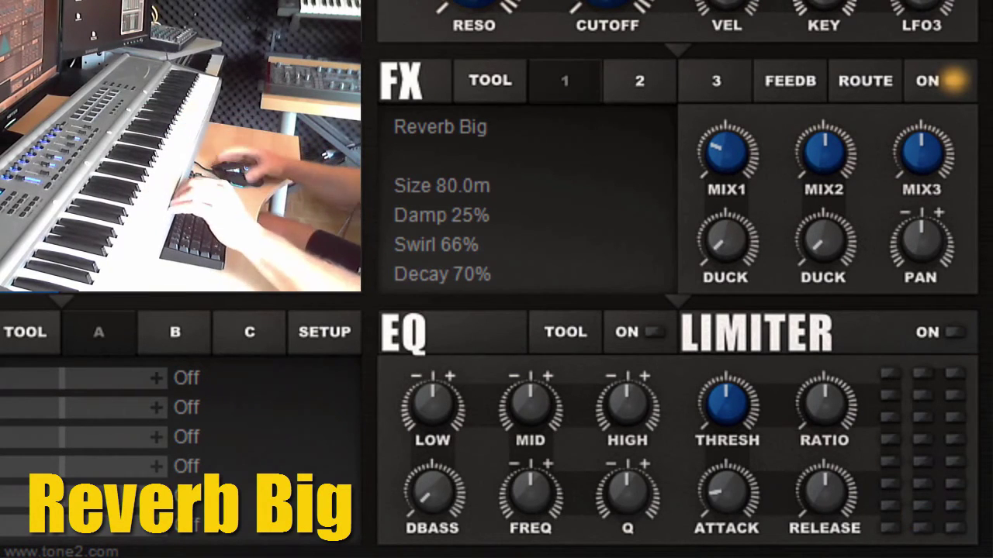
- Change slot 1's effect to Reverb Infinite (Size 140.3m, Swirl 50%, Decay 90%)
{"action": "left_click", "coordinate": [455, 129]}
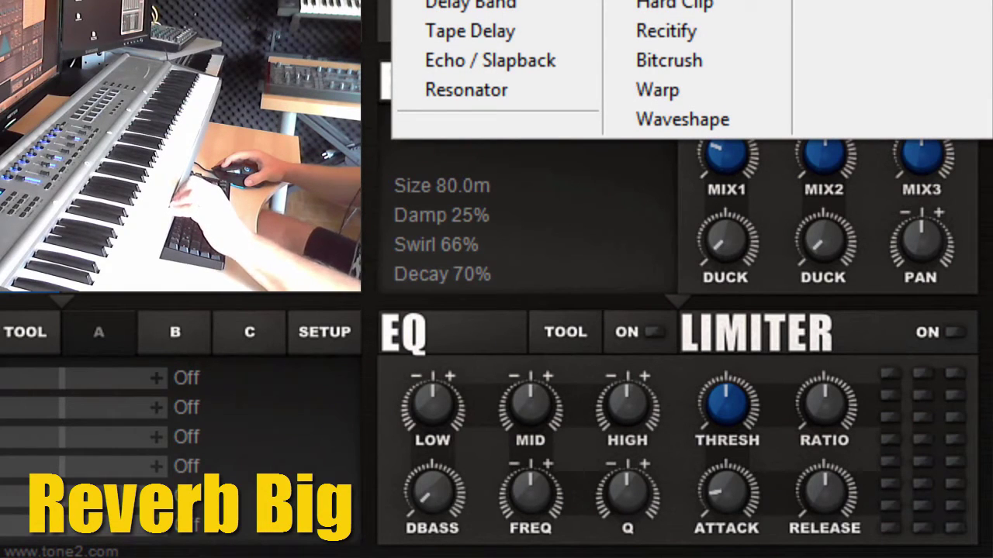
{"action": "left_click", "coordinate": [628, 23]}
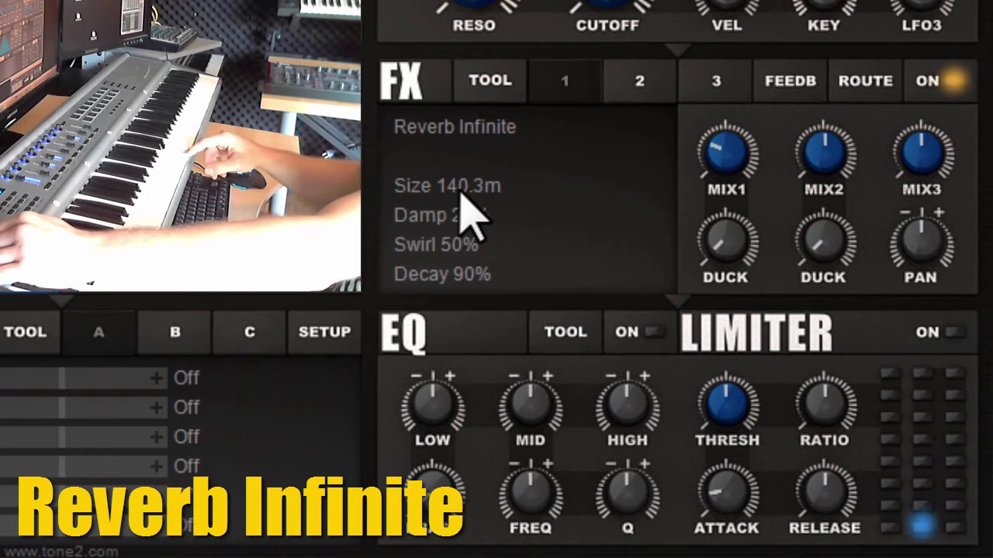
- Try Multitap and Reflections in slot 1, then settle on Phaser Stereo (Speed 35%, Depth 50%)
{"action": "left_click", "coordinate": [486, 138]}
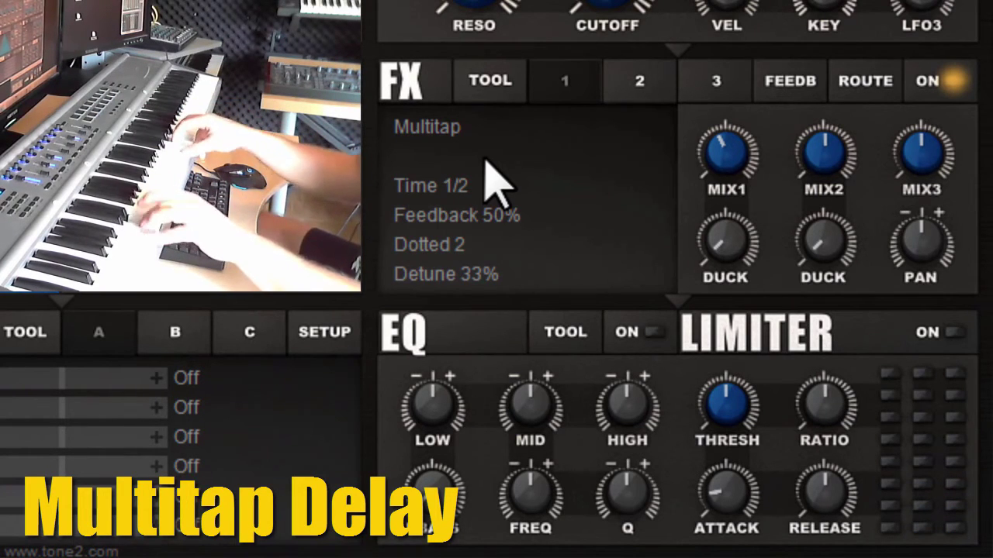
{"action": "left_click", "coordinate": [455, 128]}
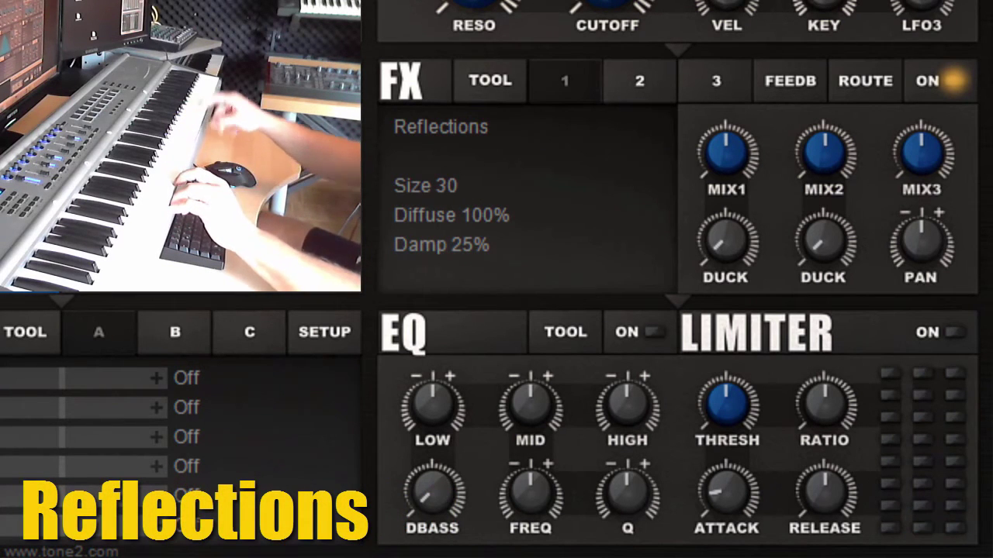
{"action": "left_click", "coordinate": [465, 132]}
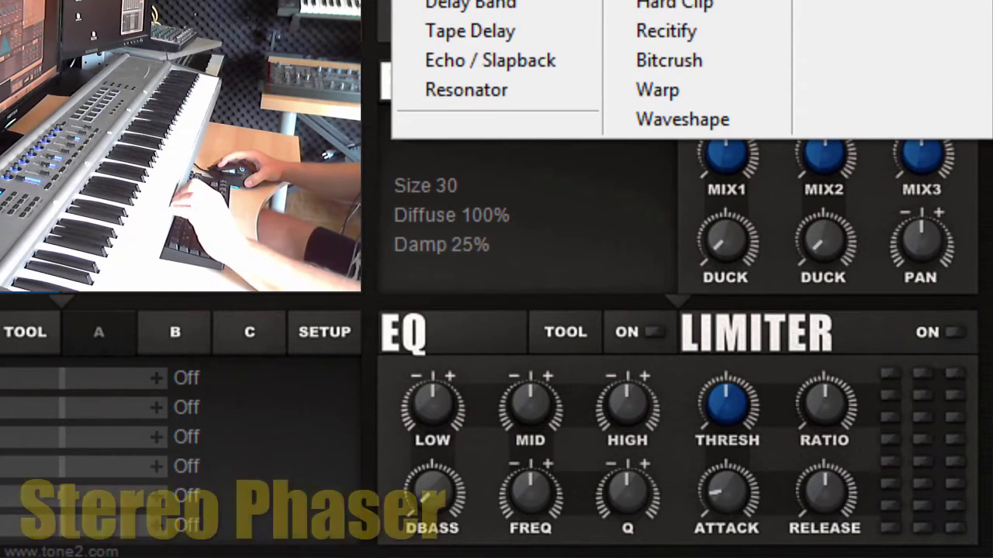
{"action": "left_click", "coordinate": [465, 3]}
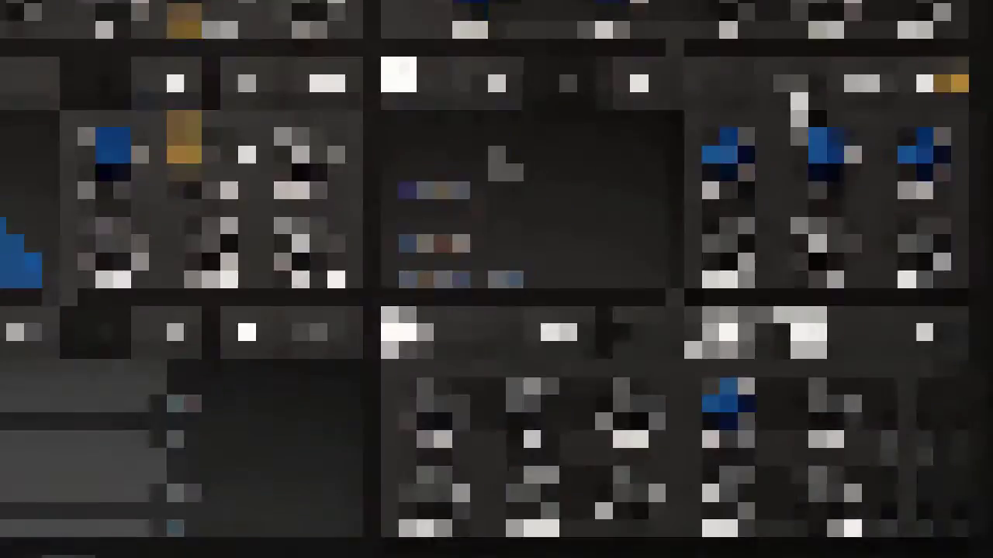
{"action": "left_click", "coordinate": [789, 83]}
- Compare slot 1's Phaser Stereo settings with the FEEDB feedback page
{"action": "left_click", "coordinate": [573, 87]}
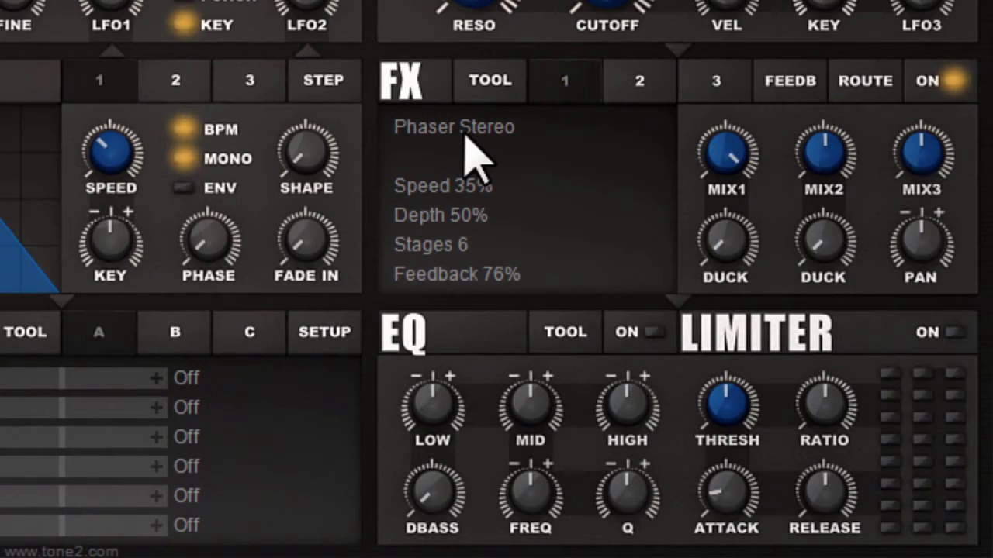
{"action": "left_click", "coordinate": [798, 83]}
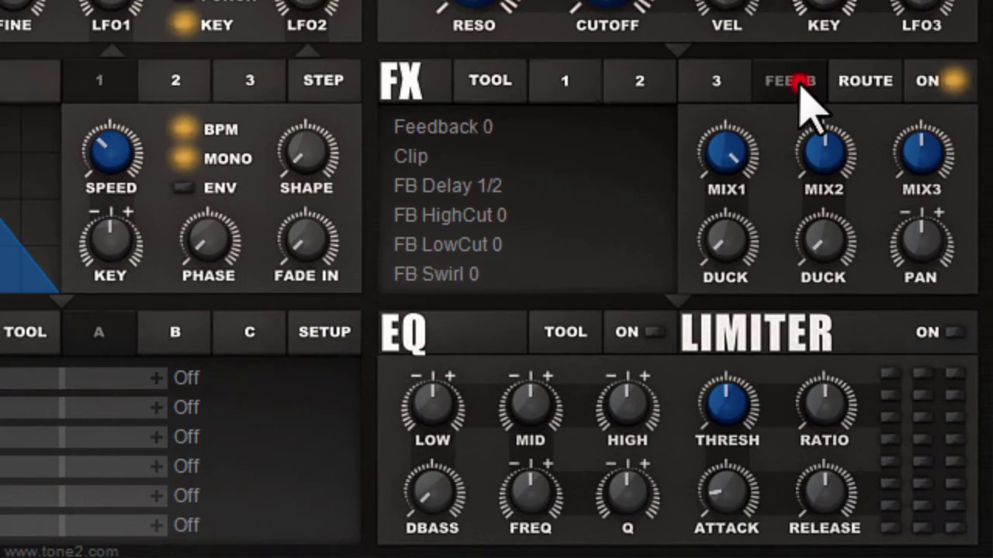
{"action": "left_click", "coordinate": [546, 97]}
- Swap slot 1 to Chorus, then Smart unison, and show the feedback page (Feedback 0)
{"action": "left_click", "coordinate": [543, 169]}
{"action": "left_click", "coordinate": [775, 146]}
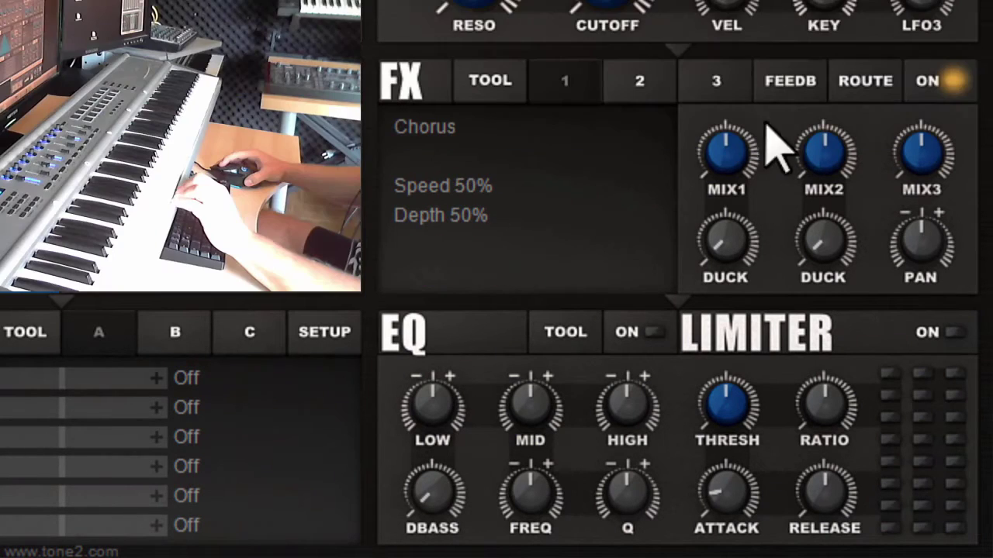
{"action": "left_click", "coordinate": [462, 130]}
{"action": "left_click", "coordinate": [458, 124]}
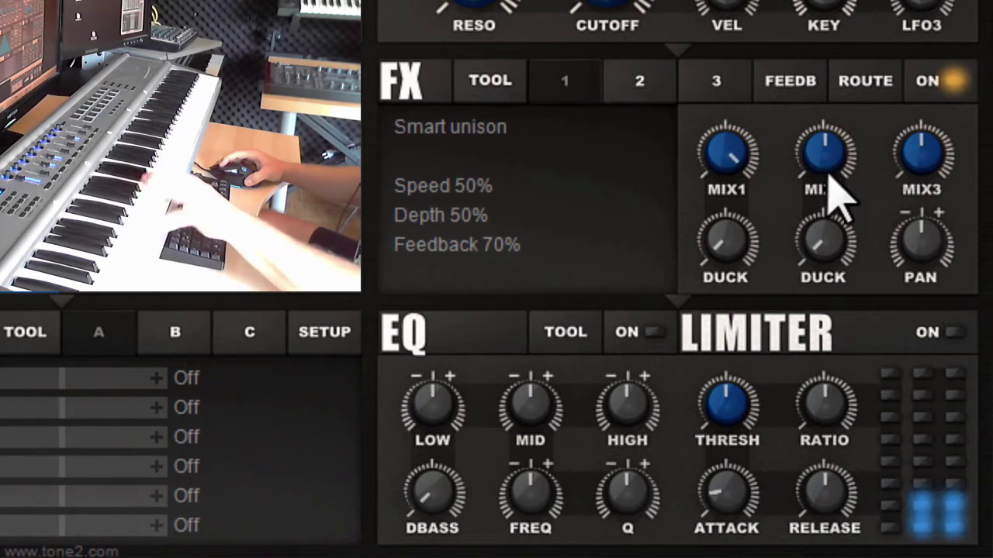
{"action": "left_click", "coordinate": [799, 85]}
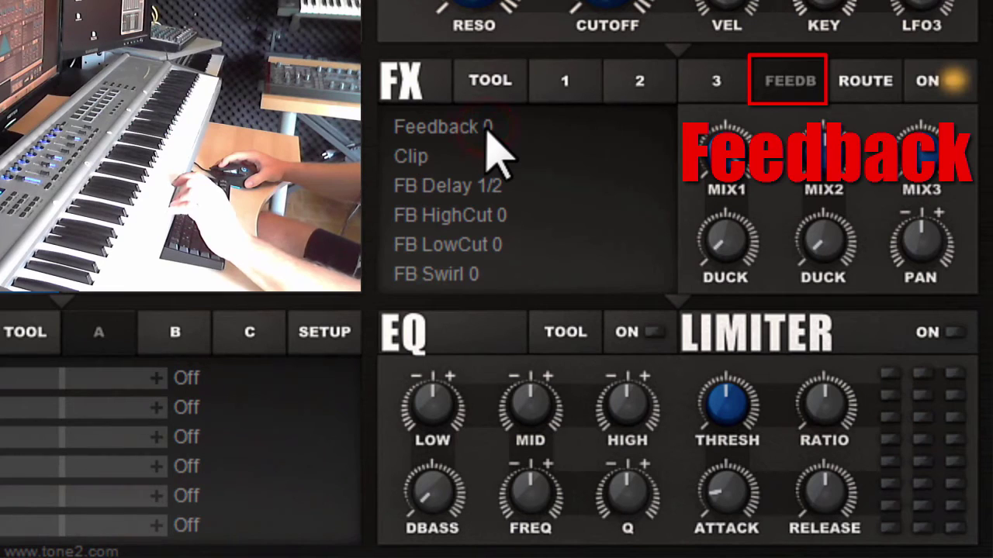
- Raise Feedback and put Reverb Big in slot 1, checking its settings
{"action": "left_click_drag", "start_coordinate": [488, 137], "coordinate": [557, 0]}
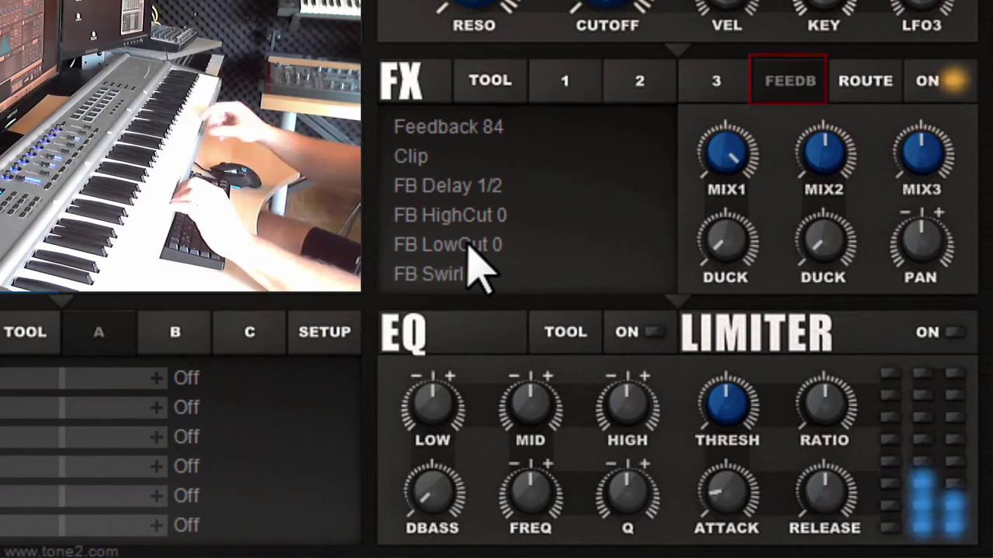
{"action": "left_click", "coordinate": [454, 127]}
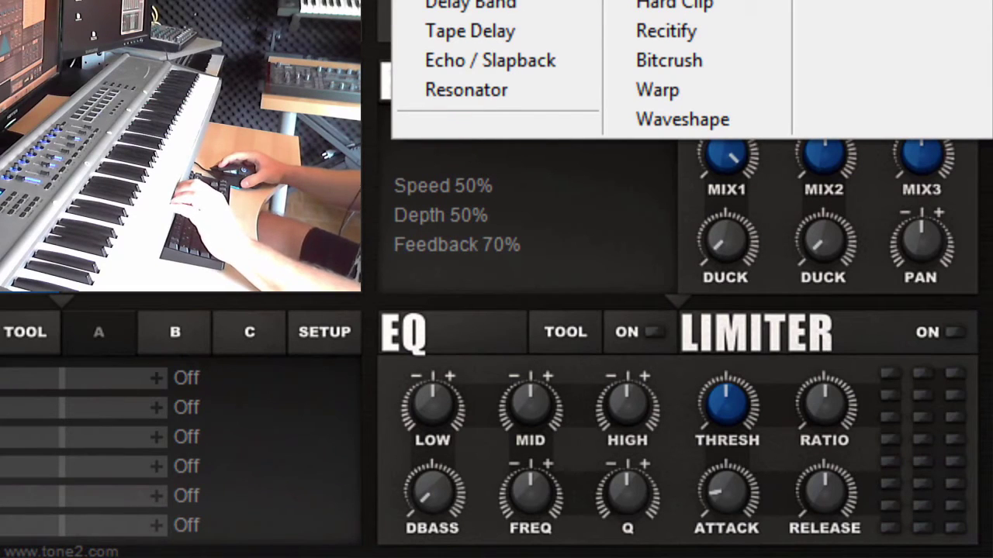
{"action": "key", "text": "Escape"}
{"action": "left_click", "coordinate": [771, 83]}
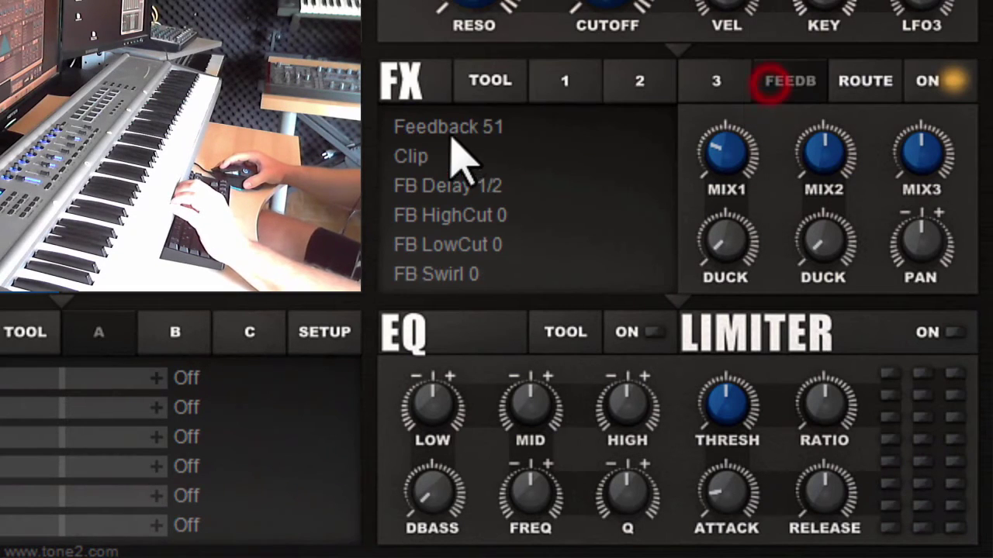
{"action": "left_click", "coordinate": [568, 71]}
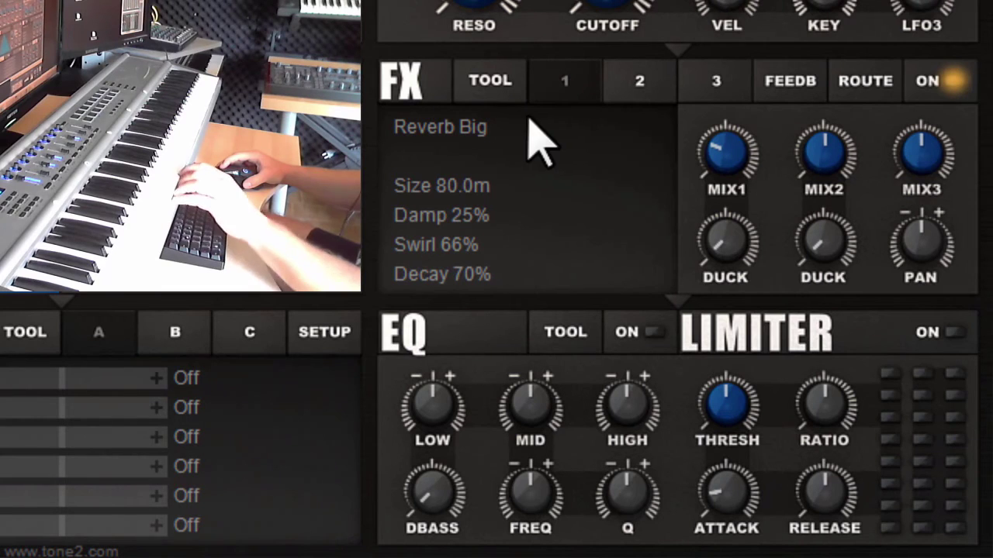
- Reset Feedback to 0, then set FB Delay to 1 and Feedback to 70
{"action": "left_click", "coordinate": [780, 84]}
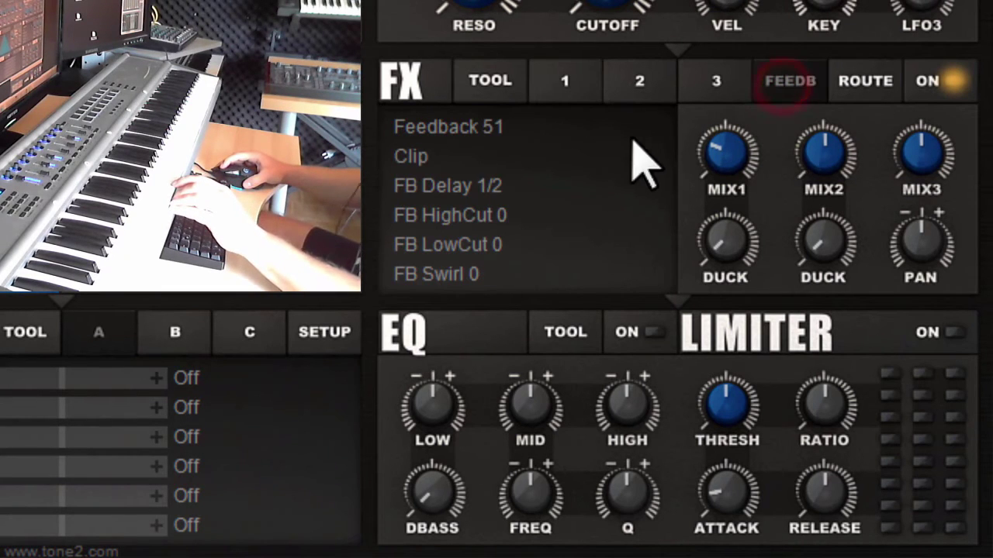
{"action": "left_click_drag", "start_coordinate": [632, 141], "coordinate": [496, 392]}
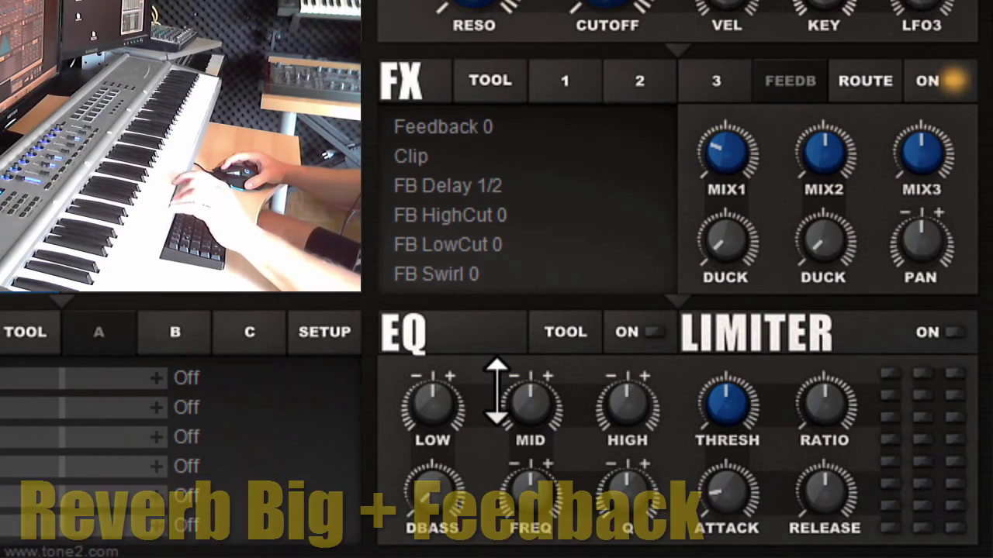
{"action": "left_click", "coordinate": [493, 190]}
{"action": "left_click", "coordinate": [496, 530]}
{"action": "left_click", "coordinate": [499, 124]}
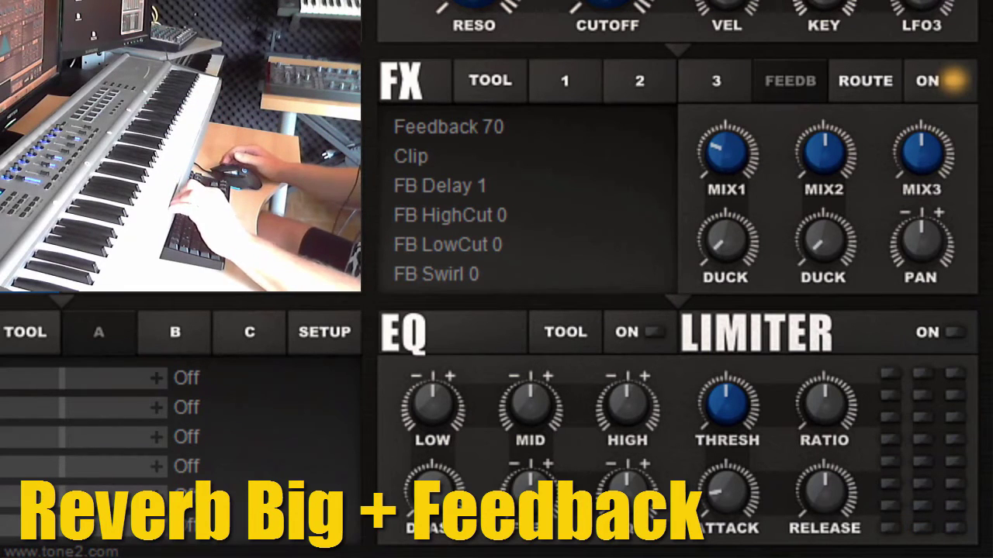
- Load Phaser Stereo into the previously empty second FX slot
{"action": "left_click", "coordinate": [652, 93]}
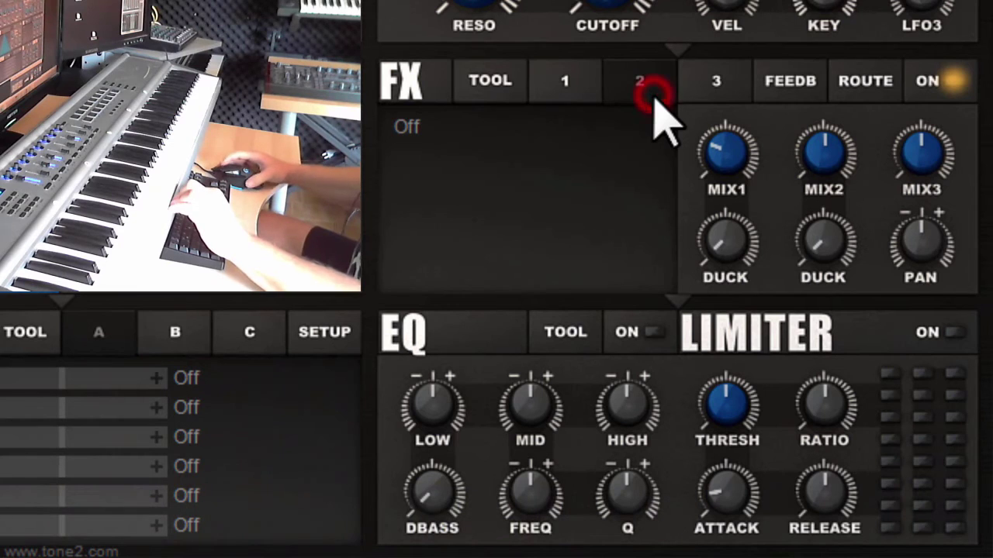
{"action": "left_click", "coordinate": [463, 116]}
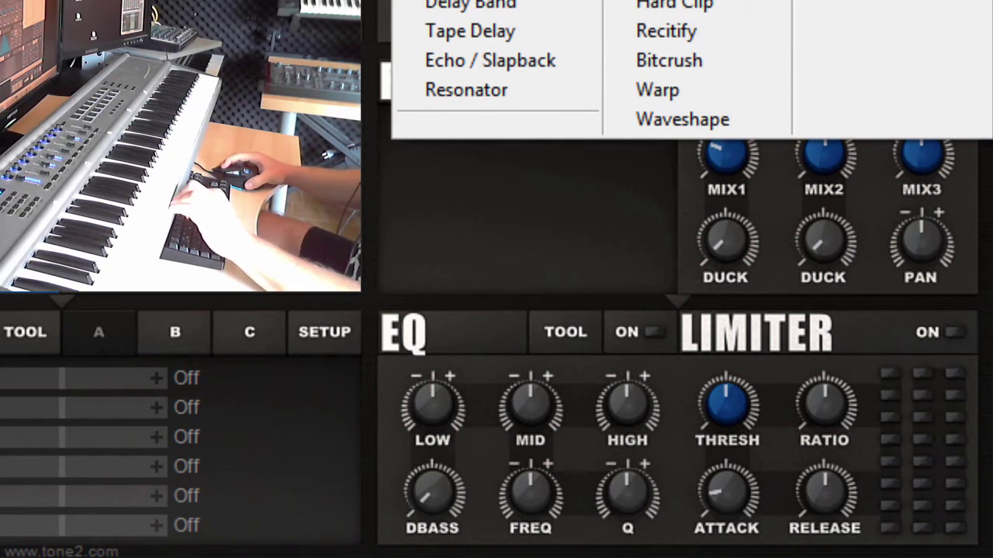
{"action": "left_click", "coordinate": [474, 2]}
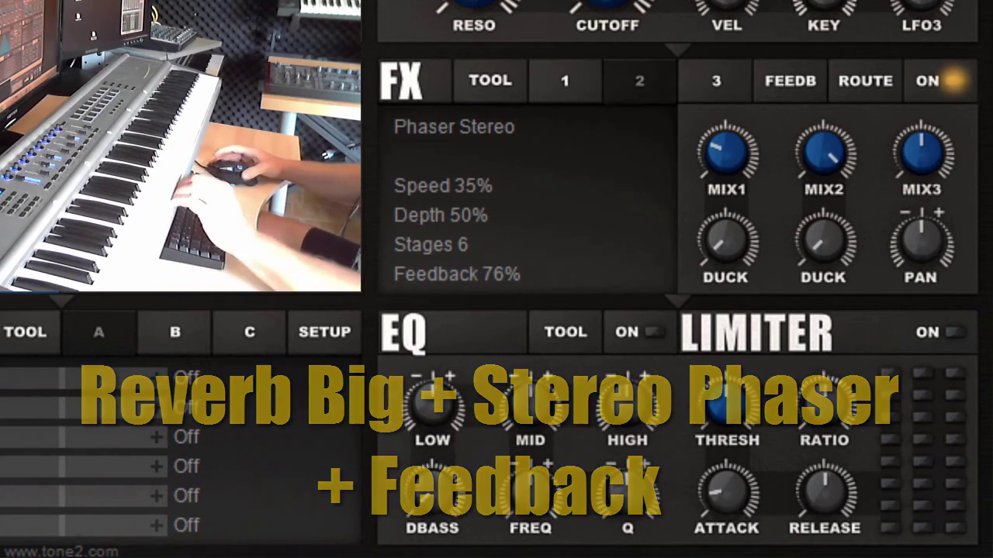
- View the FX TOOL menu with Reset Effects and Load/Save Effect Template
{"action": "left_click", "coordinate": [455, 255]}
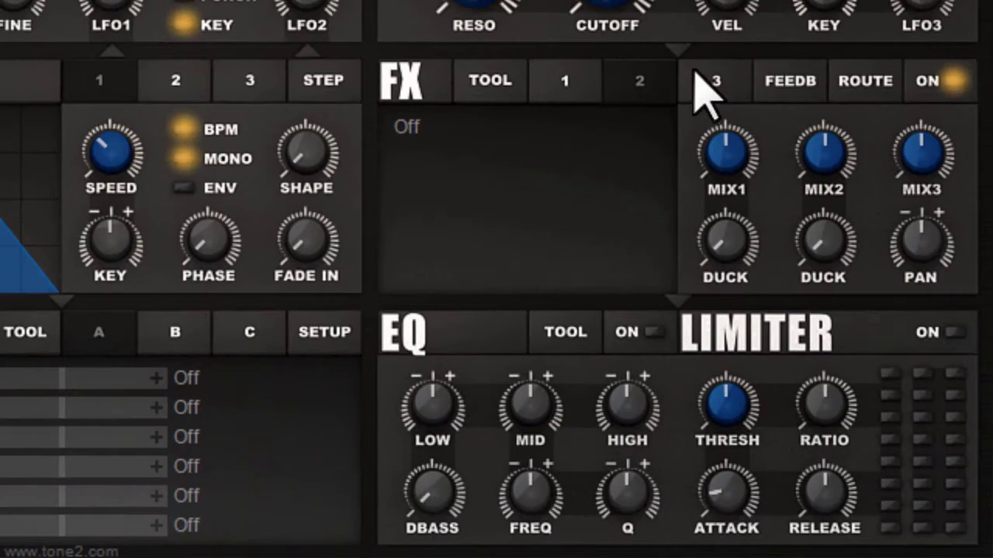
- Load a Delay (Time 1/2, Feedback 50%, Damp 25%, Detune 33%) and raise its DUCK knob
{"action": "left_click", "coordinate": [720, 83]}
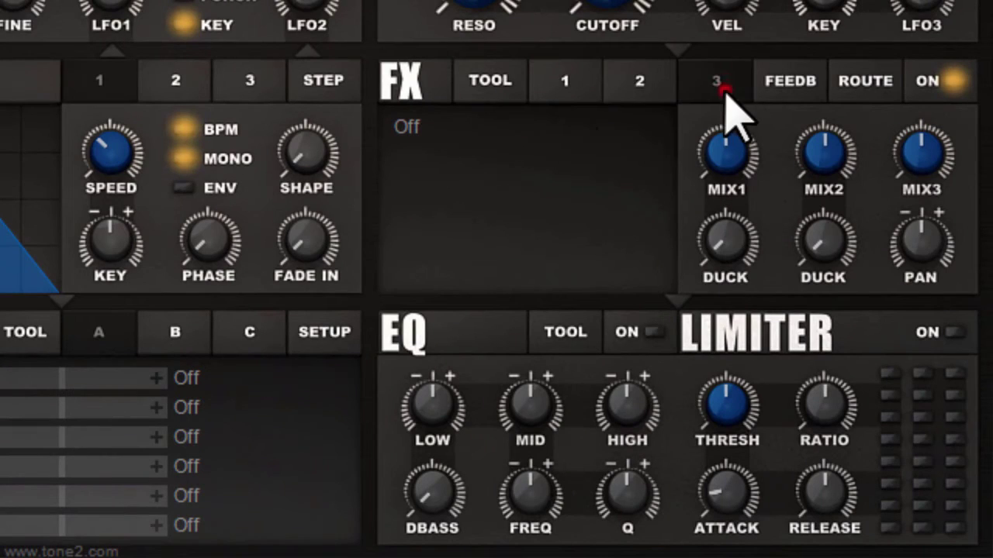
{"action": "left_click", "coordinate": [563, 91]}
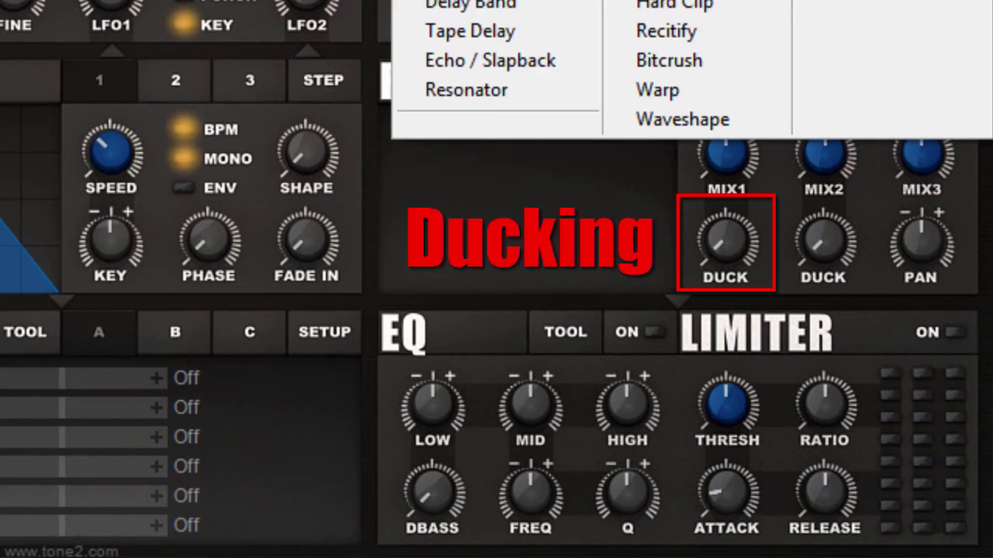
{"action": "left_click", "coordinate": [465, 2]}
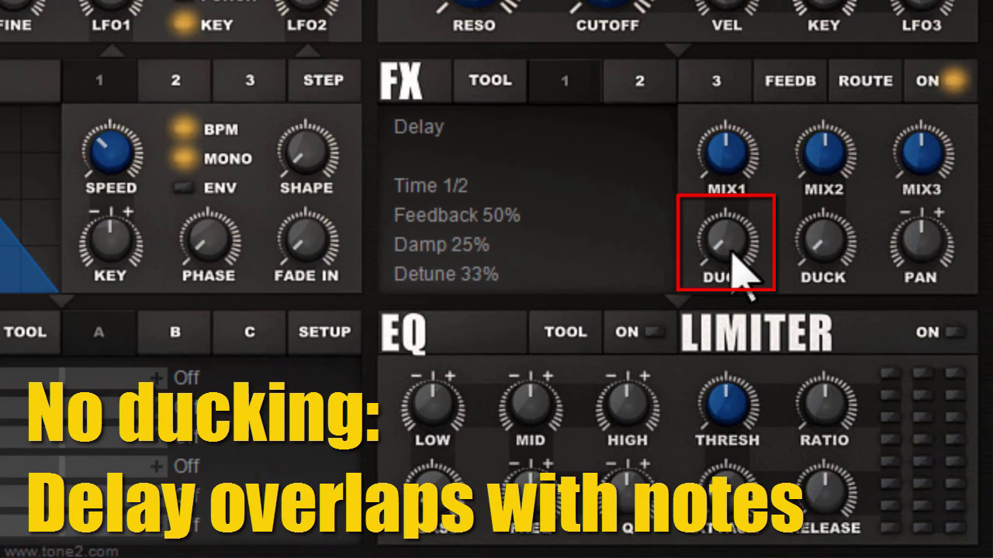
{"action": "left_click_drag", "start_coordinate": [734, 260], "coordinate": [765, 33]}
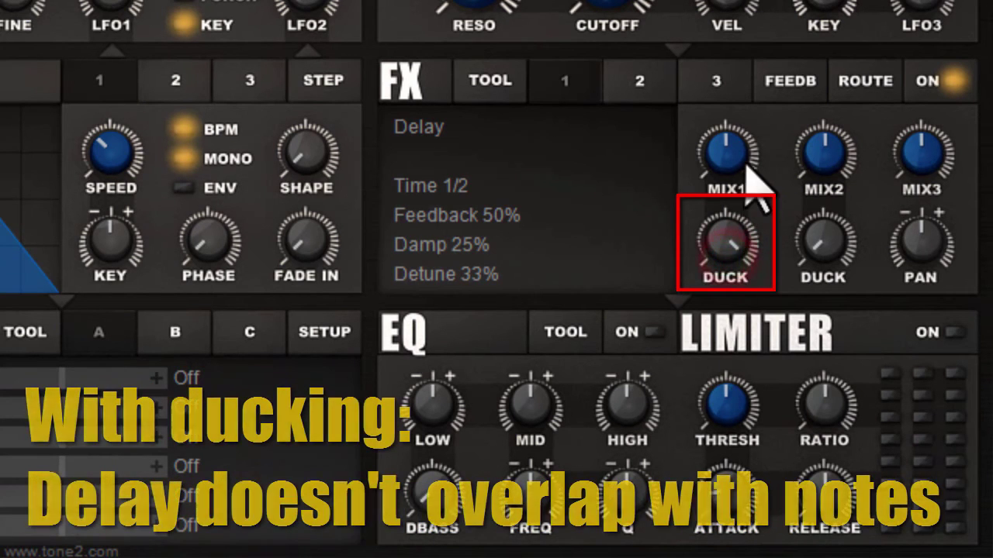